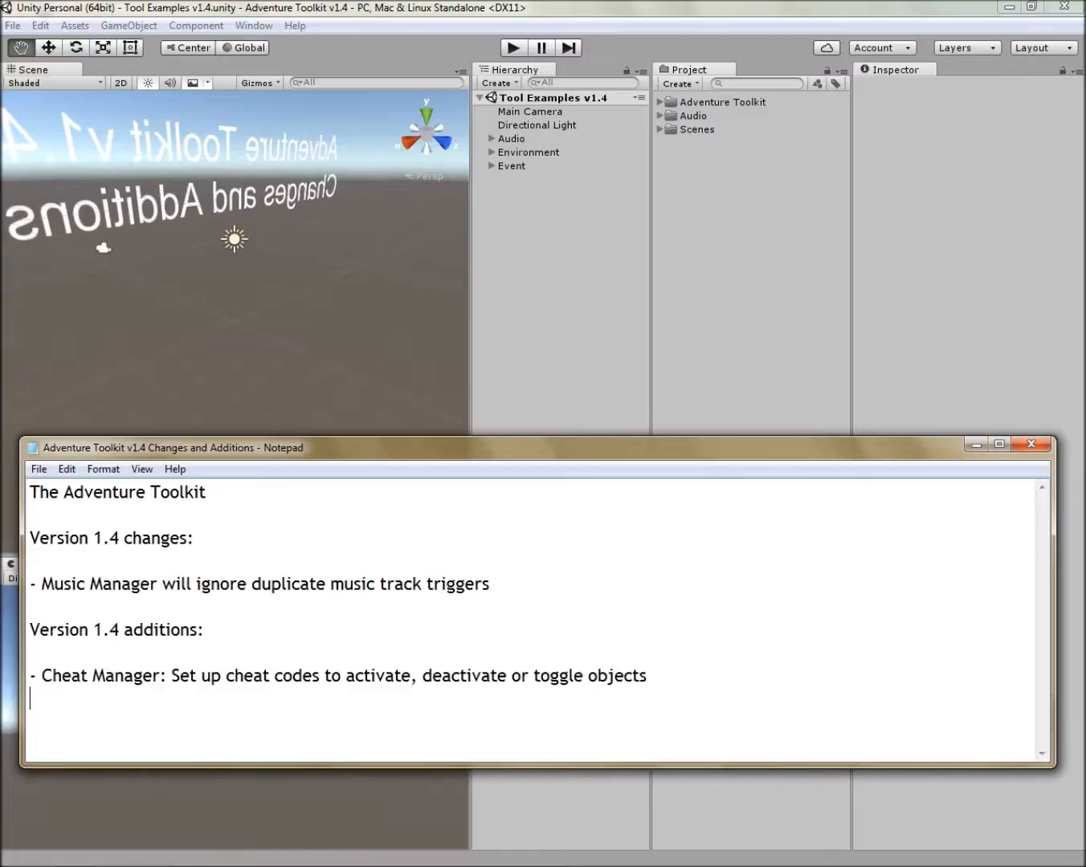
# - Put the Notepad change notes away and activate the parent Cheat Manager object inside the Event group
pyautogui.click(976, 445)
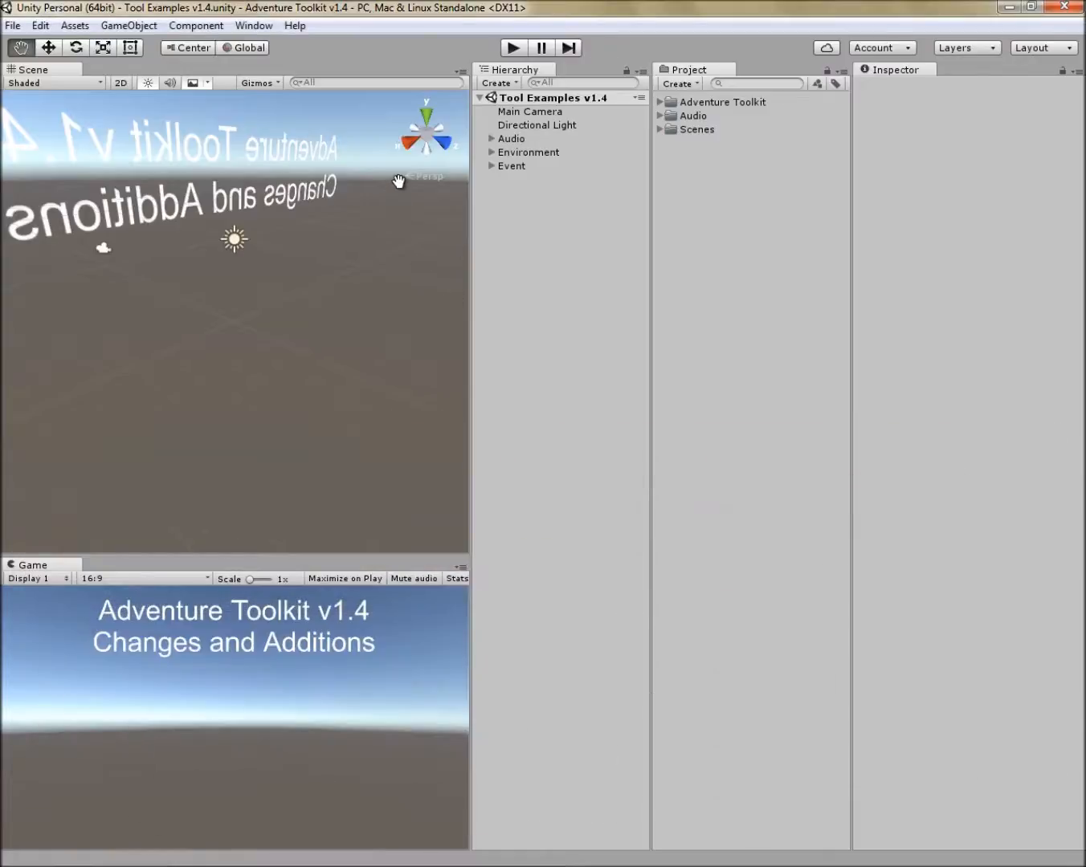
pyautogui.click(491, 166)
pyautogui.click(505, 179)
pyautogui.click(542, 181)
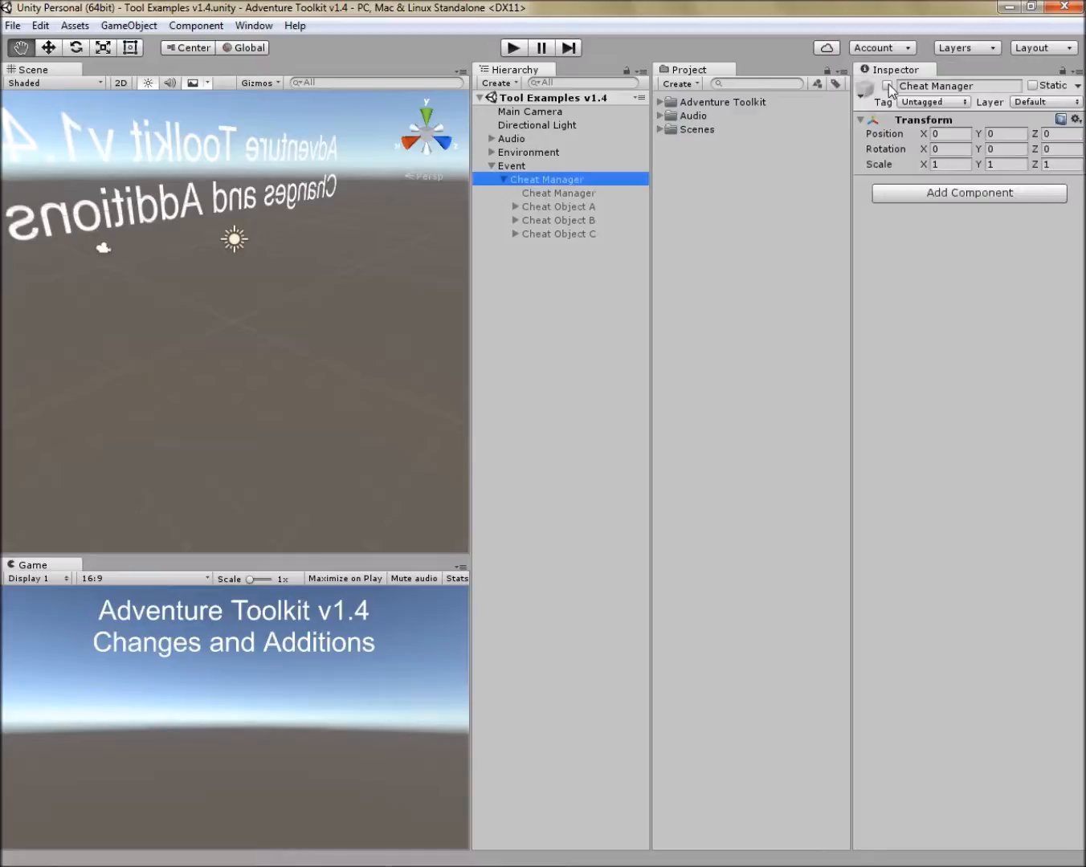
pyautogui.click(887, 85)
# - Look through the child Cheat Manager and Cheat Objects A, B and C, ending on the child Cheat Manager
pyautogui.click(596, 195)
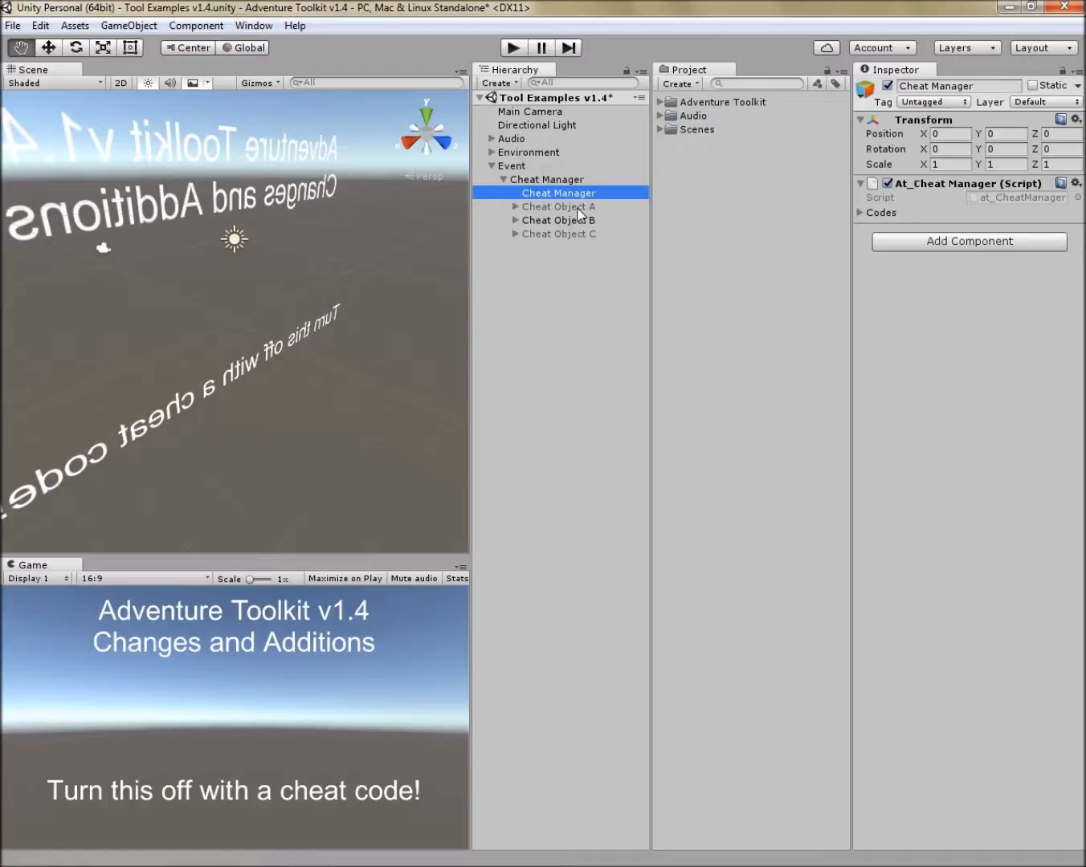
pyautogui.click(577, 208)
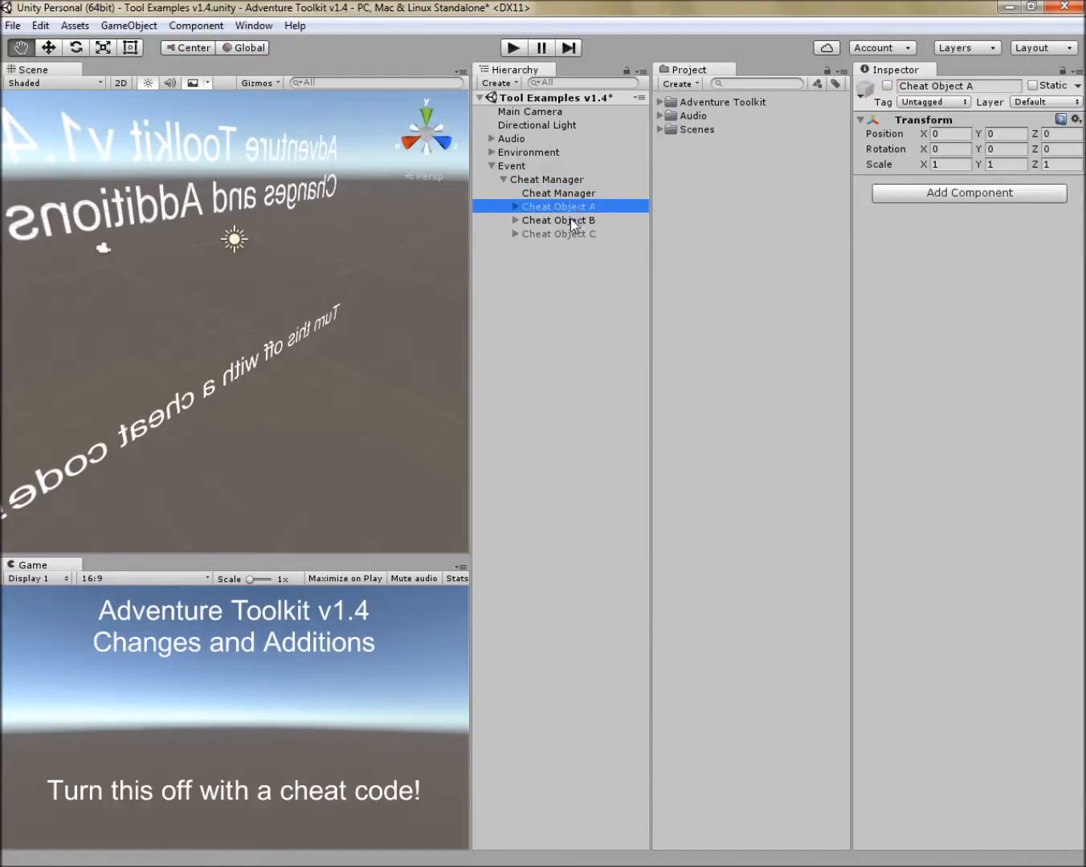
pyautogui.click(570, 220)
pyautogui.click(568, 233)
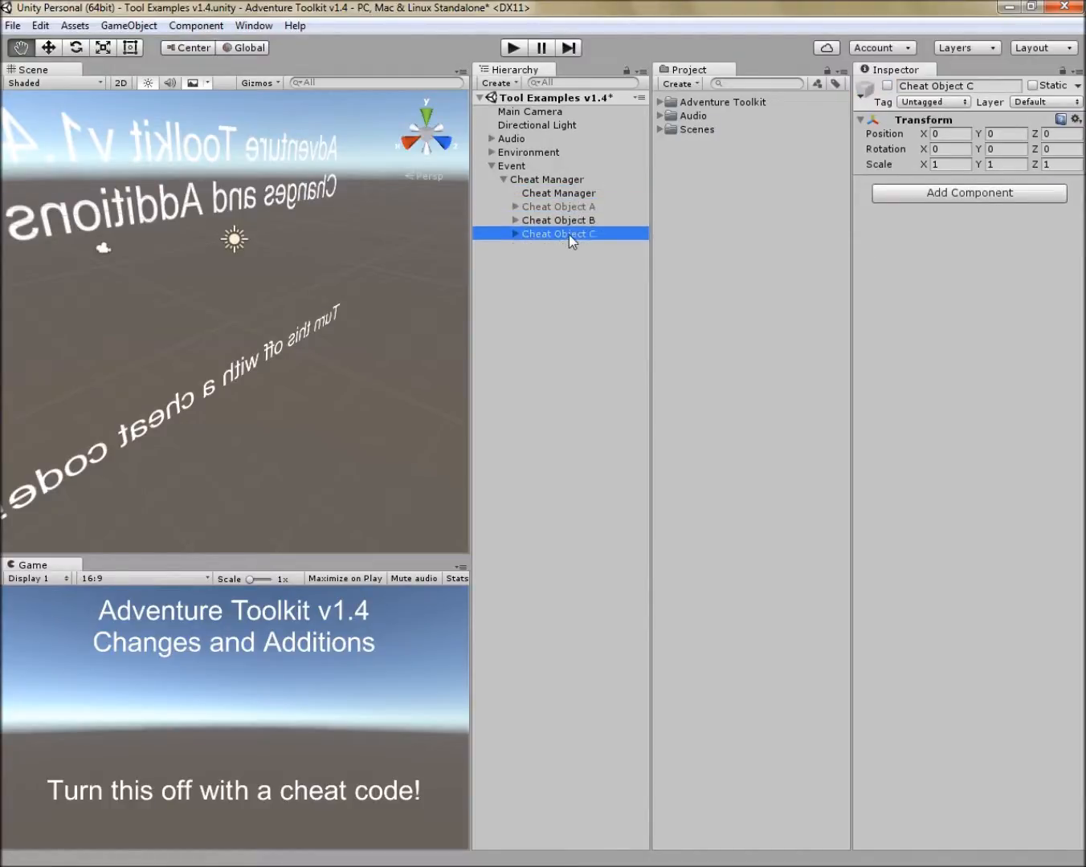
pyautogui.click(560, 194)
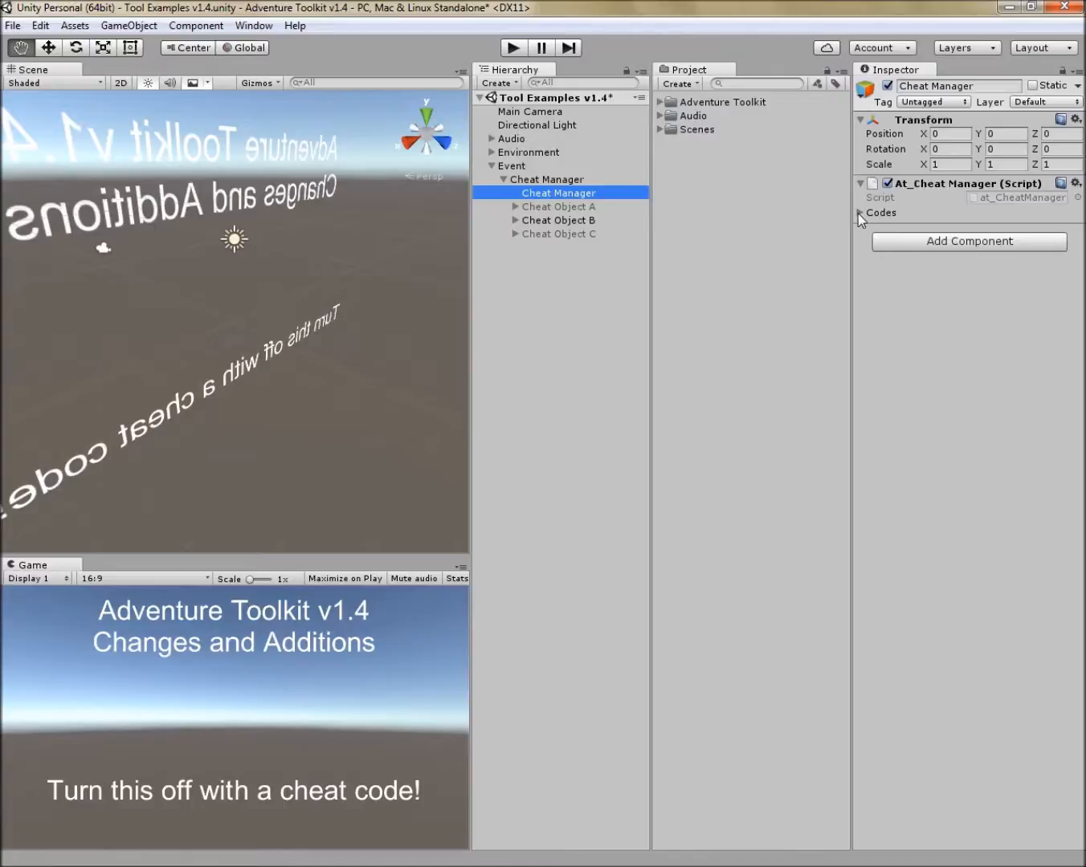
# - Examine the Cheat Manager script's test, cheat and code entries, including the available cheat actions
pyautogui.moveTo(858, 213)
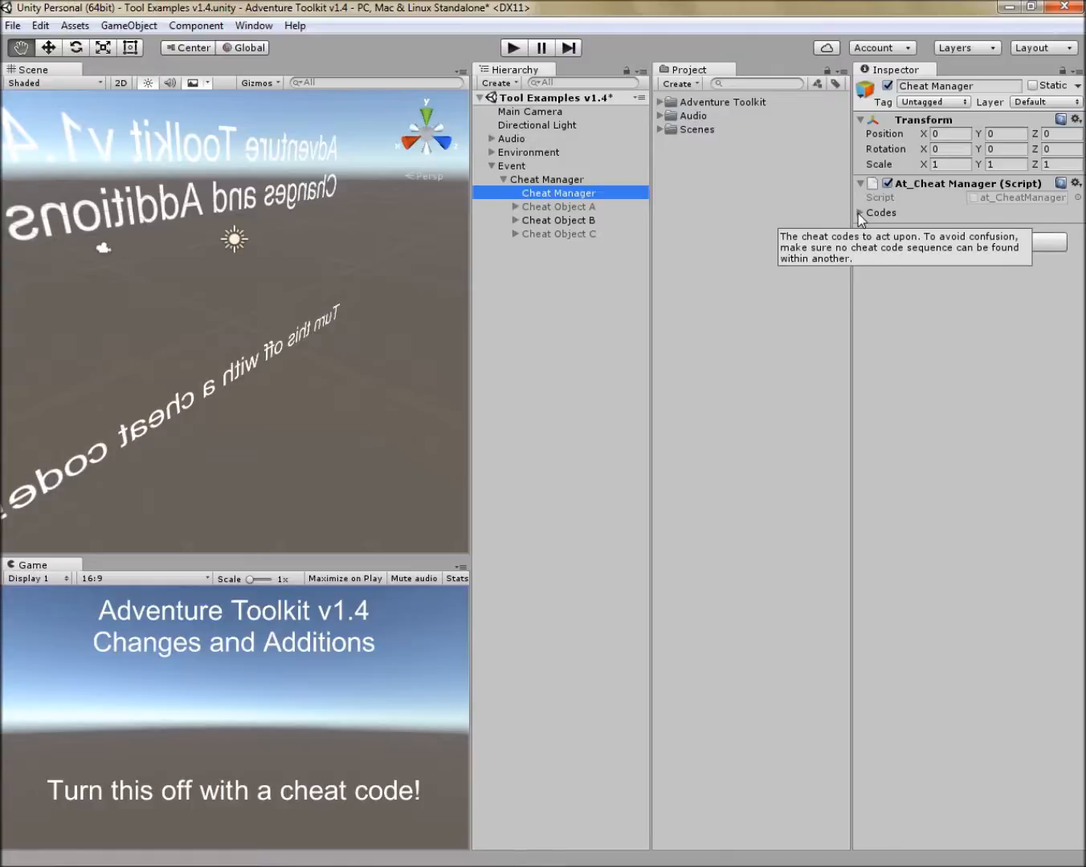
pyautogui.click(858, 213)
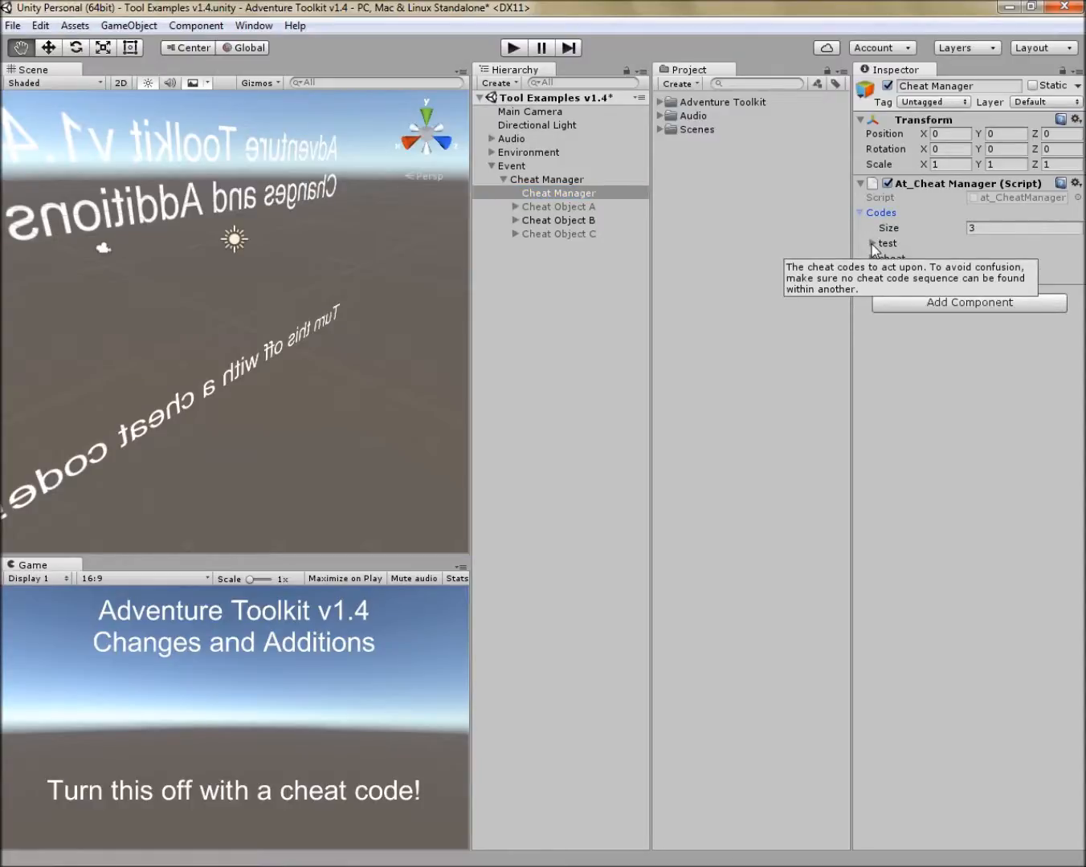
pyautogui.click(872, 243)
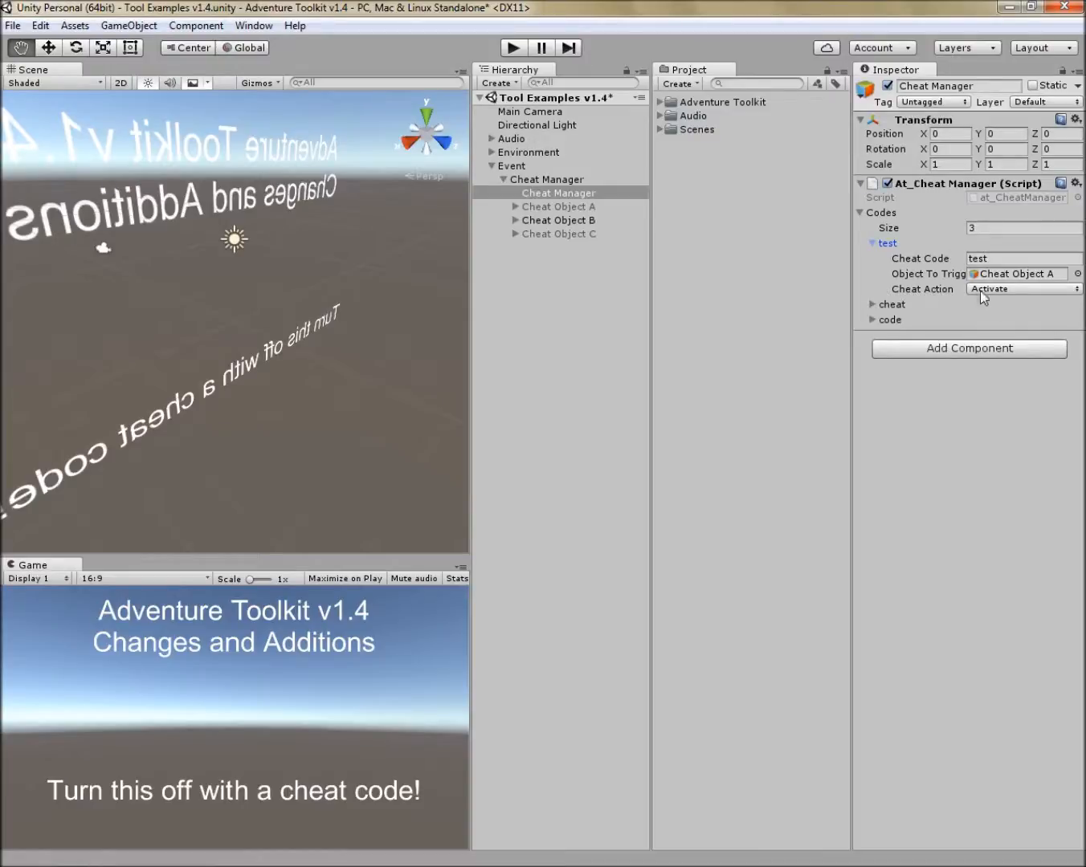
pyautogui.click(1002, 289)
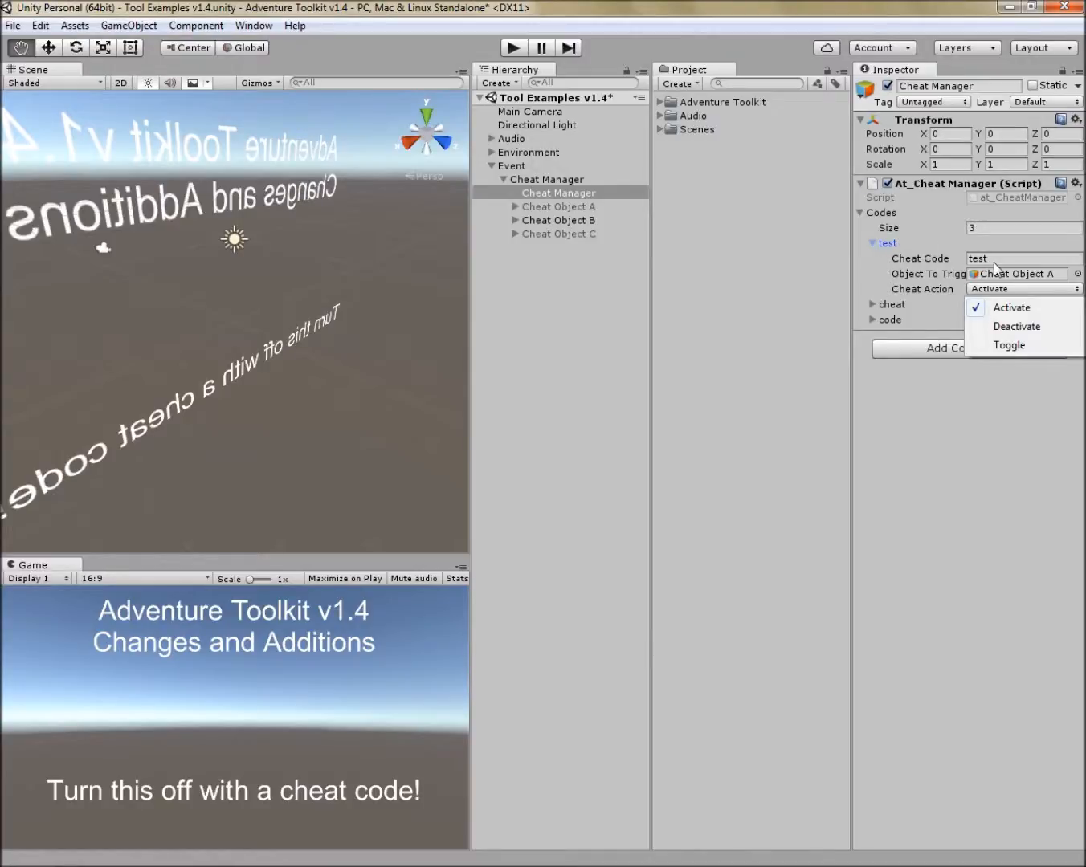
pyautogui.click(873, 306)
pyautogui.click(873, 305)
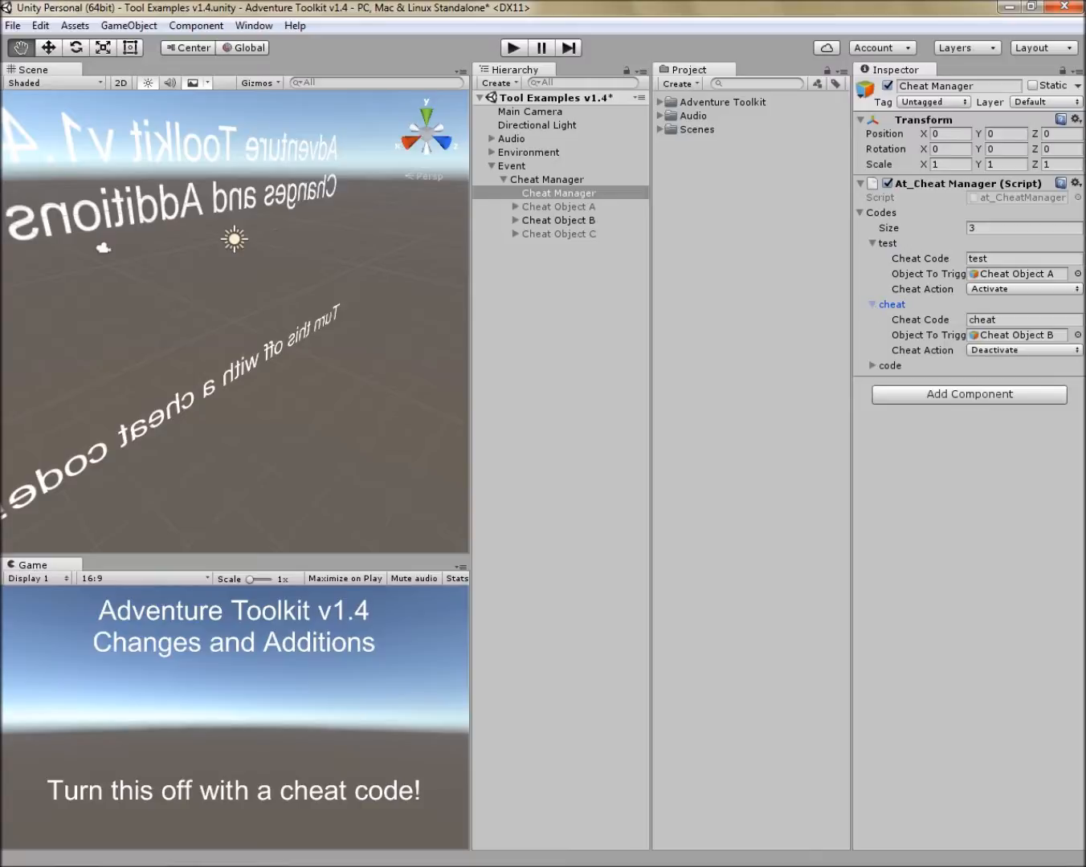
pyautogui.click(890, 365)
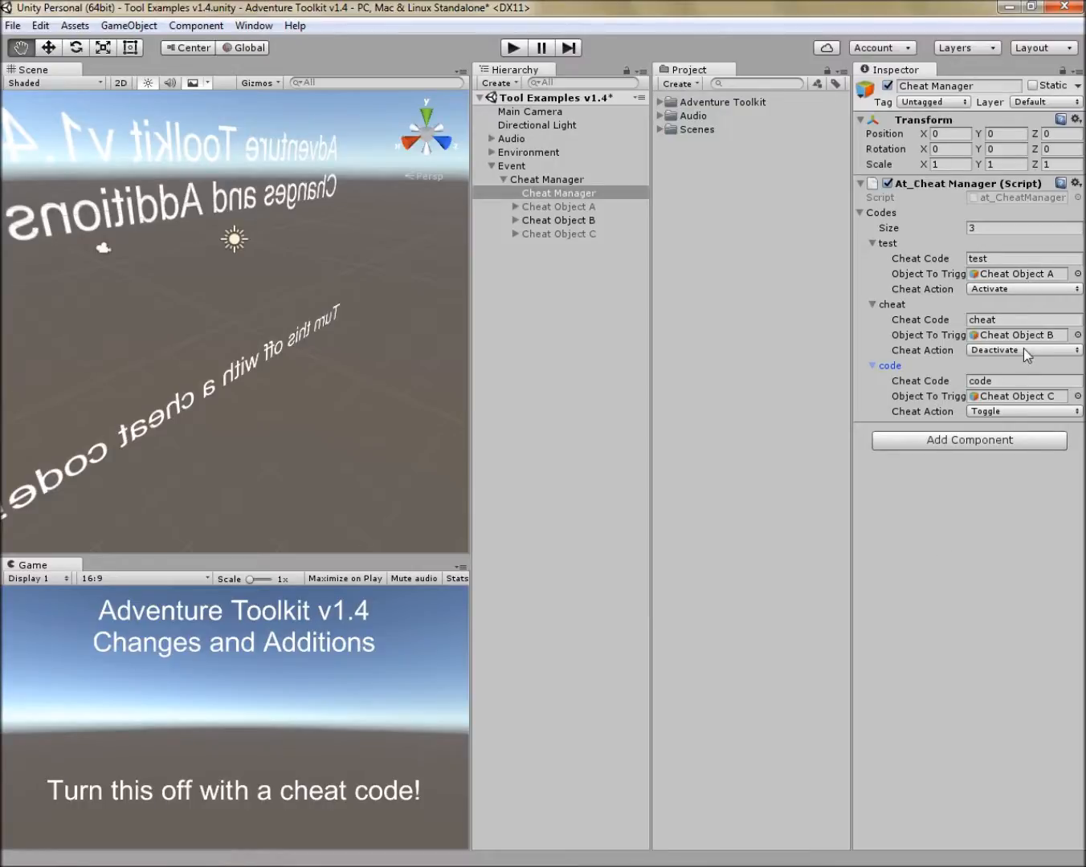
# - Run the scene and enter the cheat codes test and cheat once each, followed by code three times
pyautogui.click(512, 48)
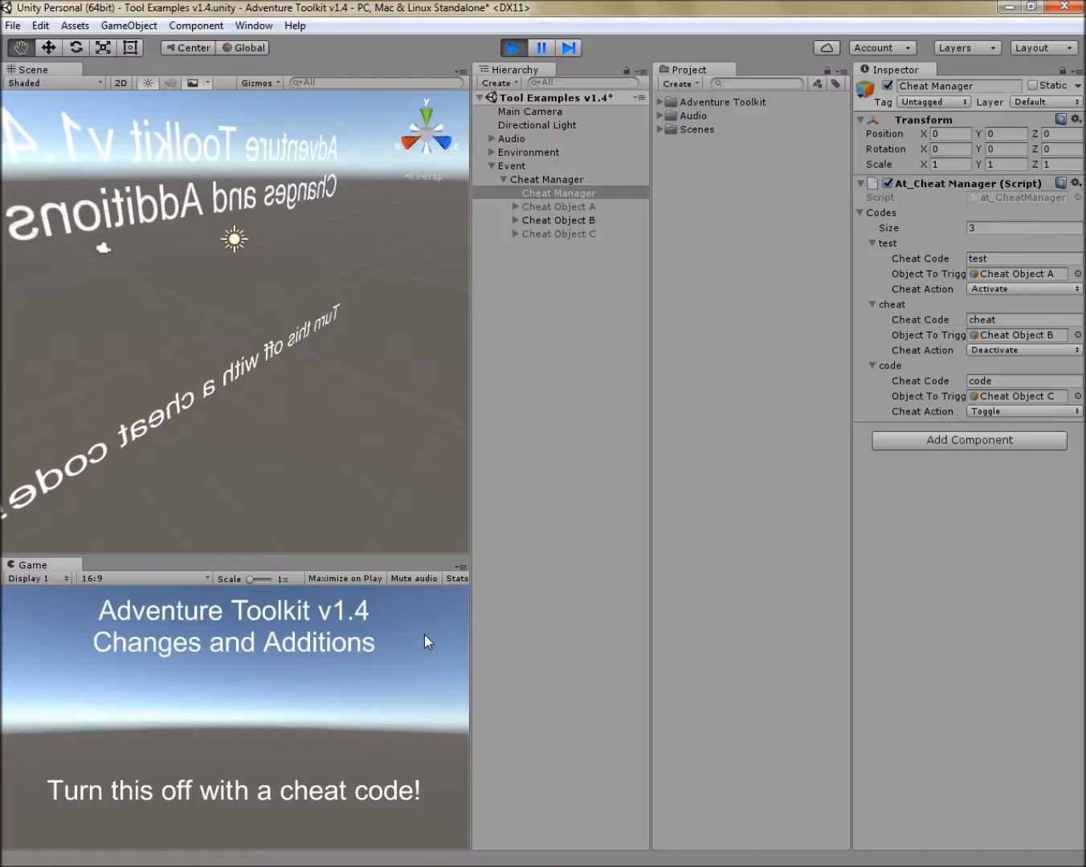
pyautogui.write('test')
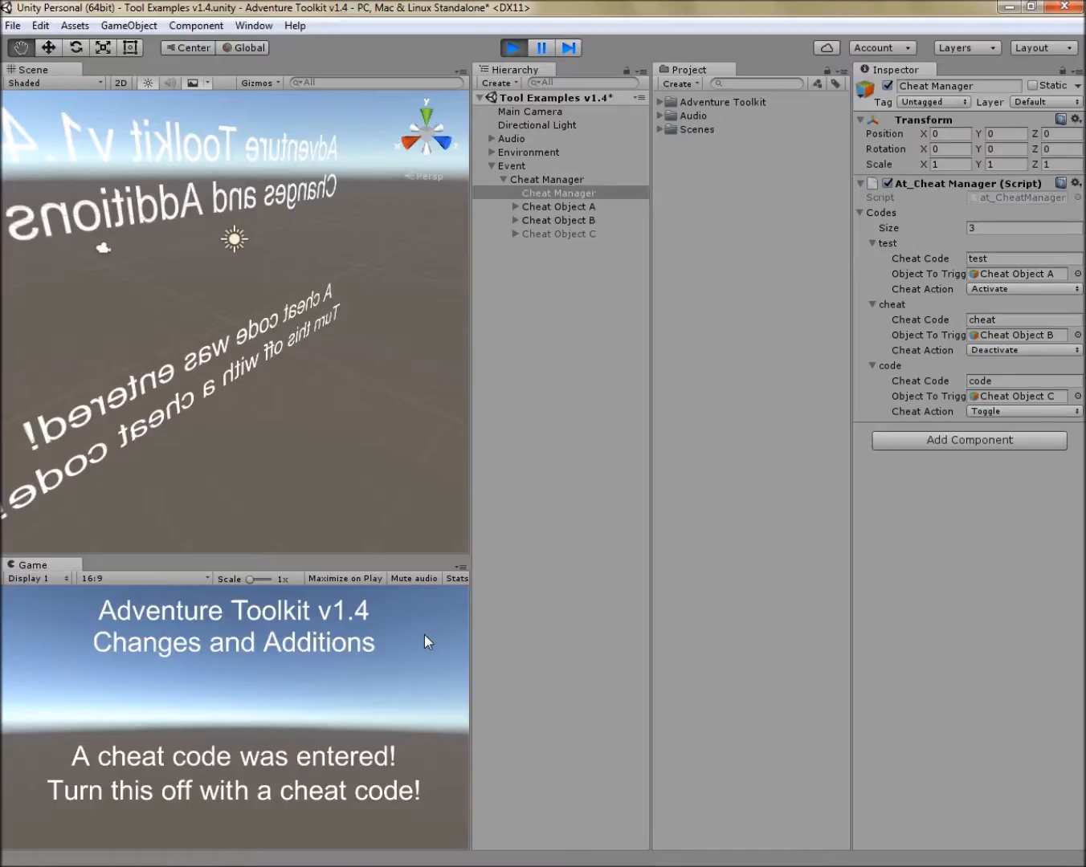
pyautogui.write('cheat')
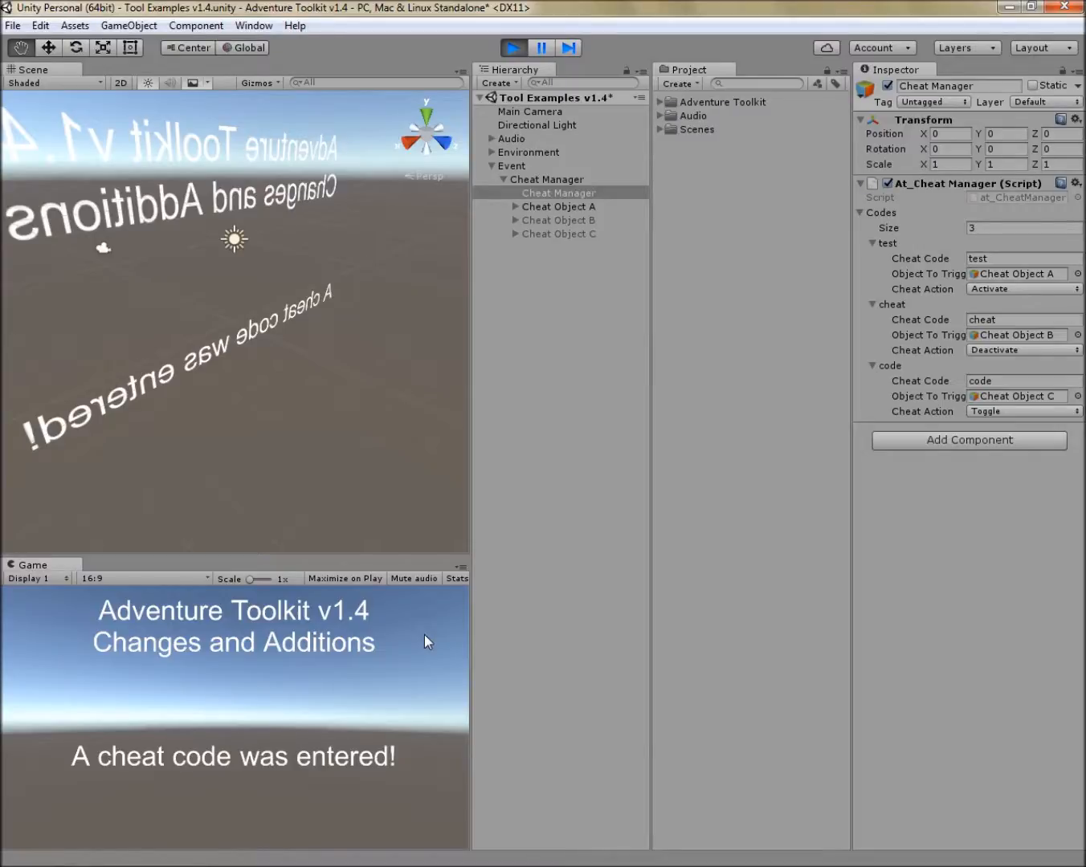
pyautogui.write('code')
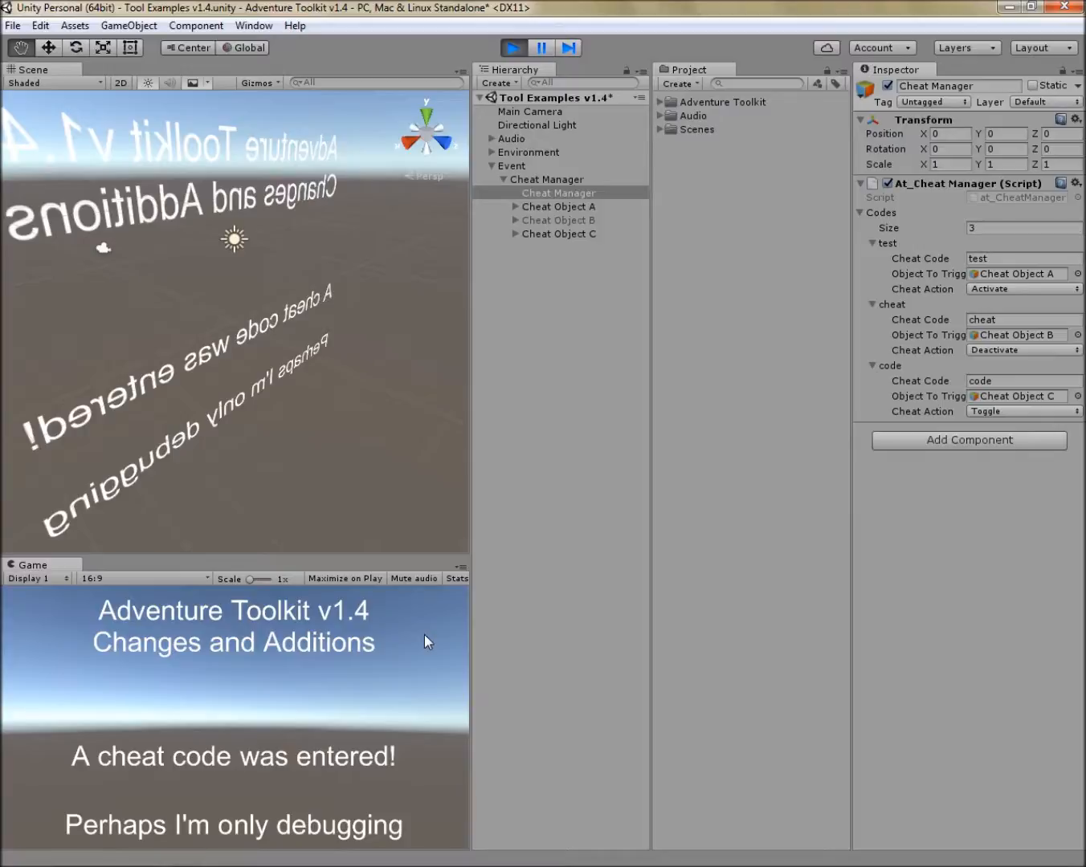
pyautogui.write('code')
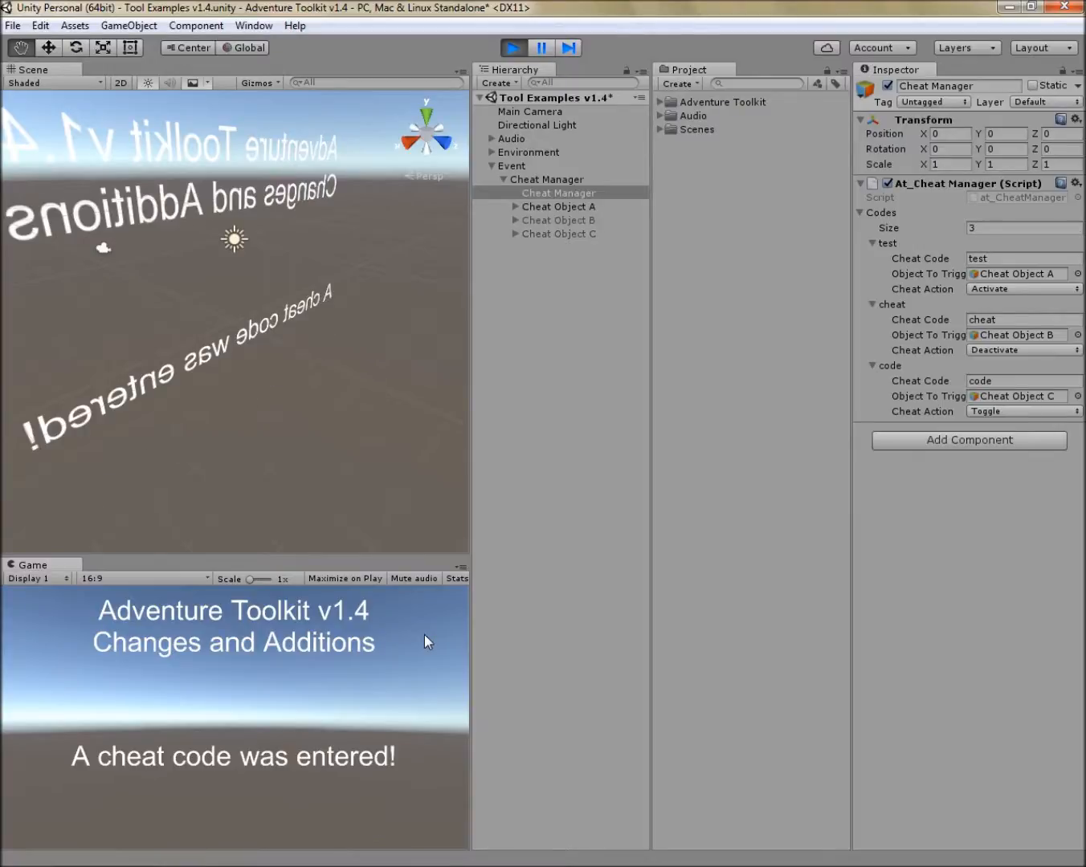
pyautogui.write('code')
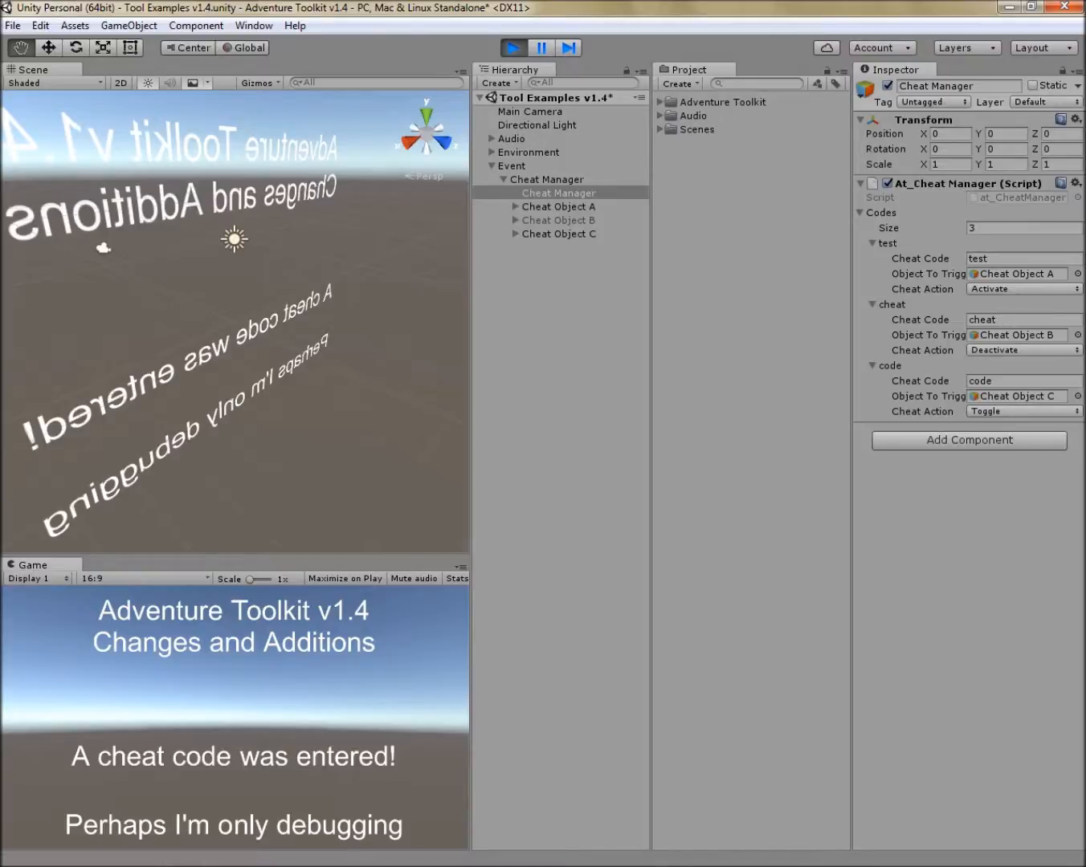
# - Add a fourth entry to the Cheat Manager's codes and set its cheat code to cheater
pyautogui.click(1004, 228)
pyautogui.write('4')
pyautogui.press('Return')
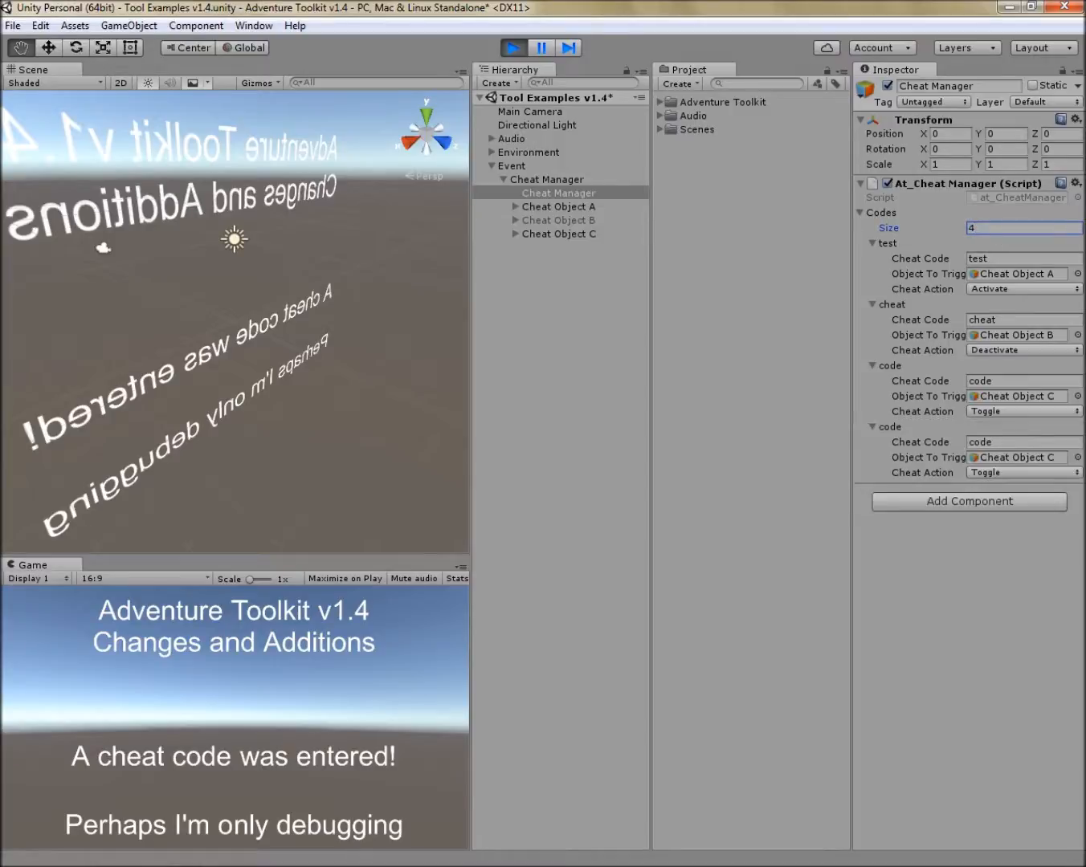
pyautogui.click(1012, 442)
pyautogui.write('chjeater')
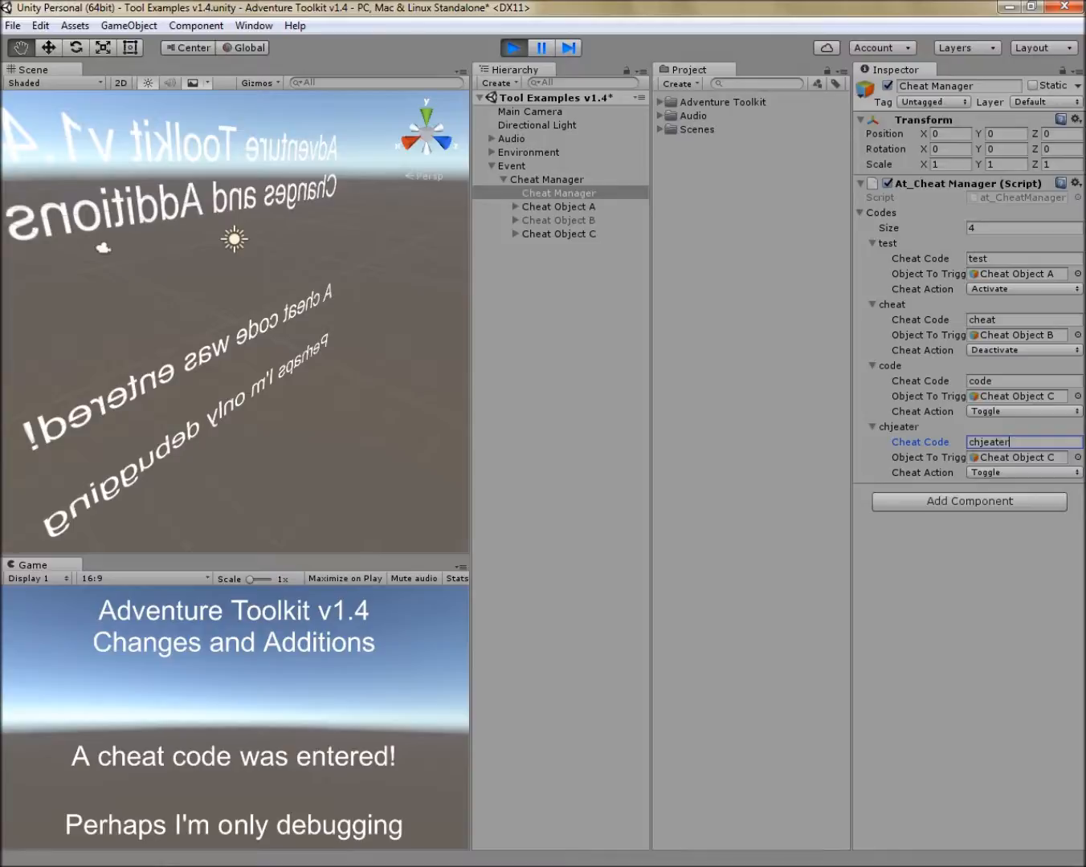
pyautogui.press('BackSpace')
pyautogui.press('BackSpace')
pyautogui.press('BackSpace')
pyautogui.press('BackSpace')
pyautogui.press('BackSpace')
pyautogui.press('BackSpace')
pyautogui.press('BackSpace')
pyautogui.write('heater')
pyautogui.click(965, 592)
pyautogui.click(992, 442)
pyautogui.click(987, 320)
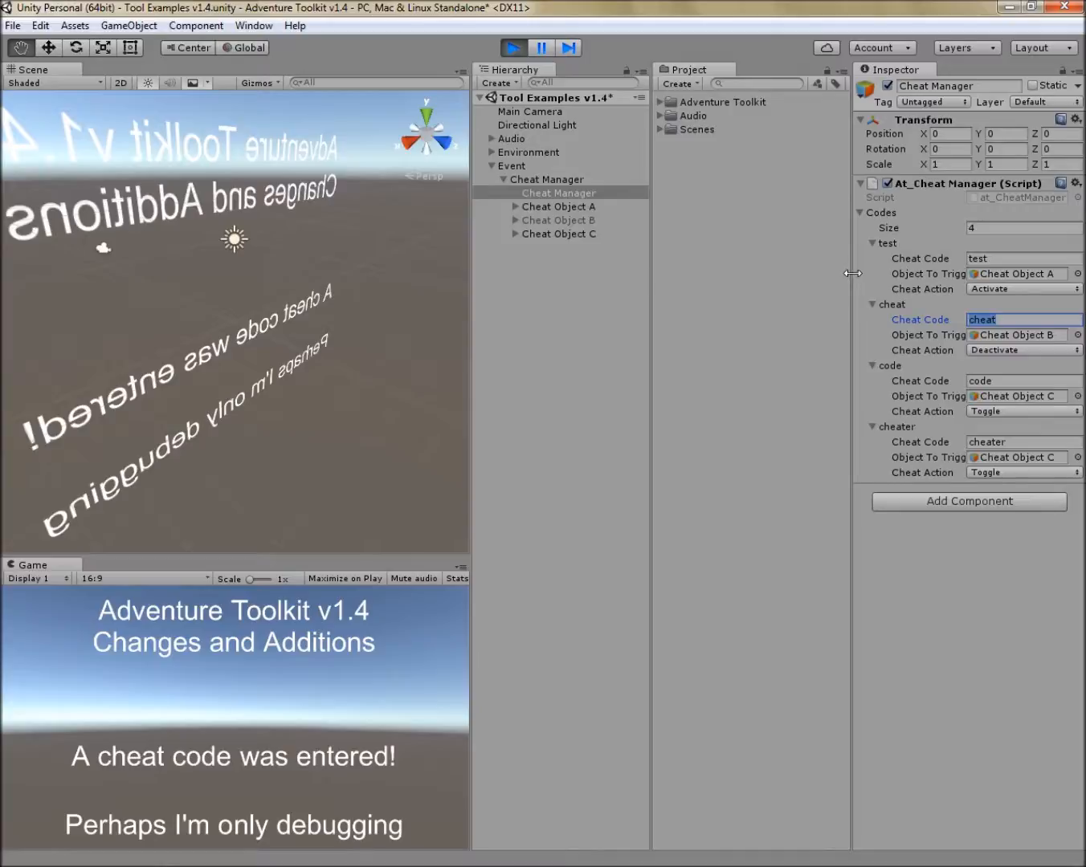
# - Set the size of the Cheat Manager's codes list to 3, removing the cheater entry
pyautogui.click(972, 228)
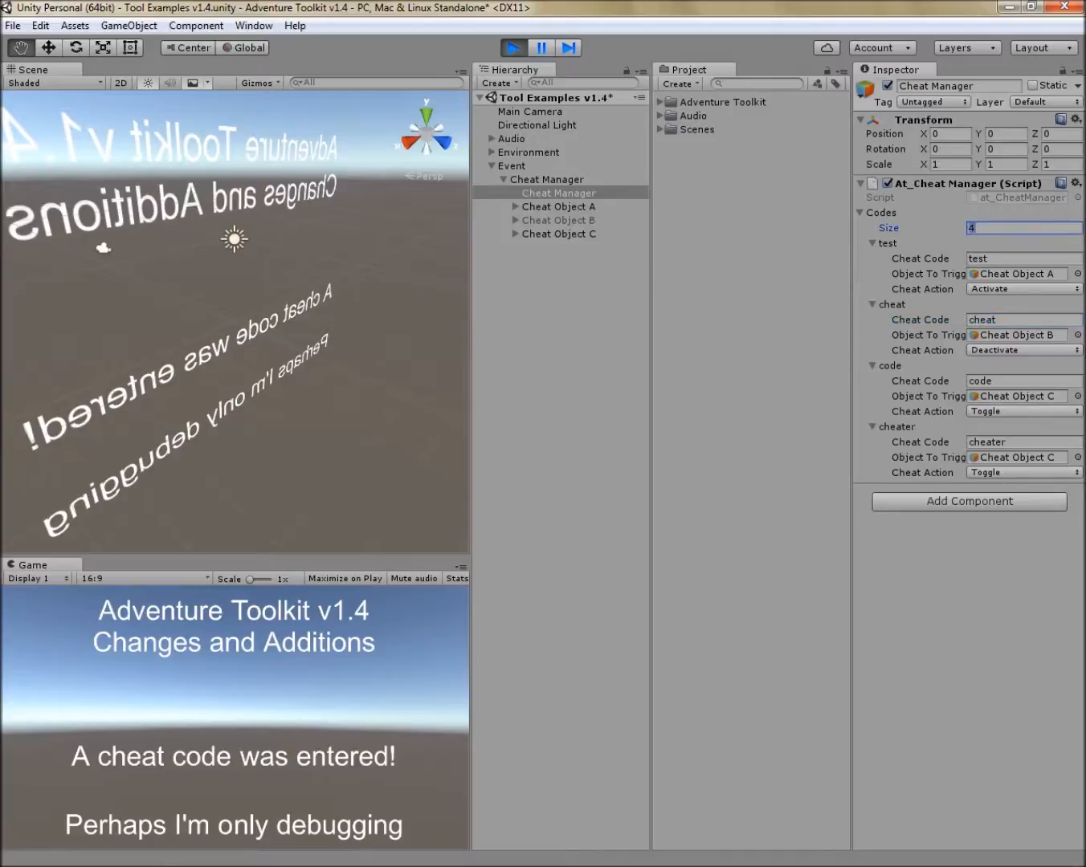
pyautogui.write('3')
pyautogui.press('Return')
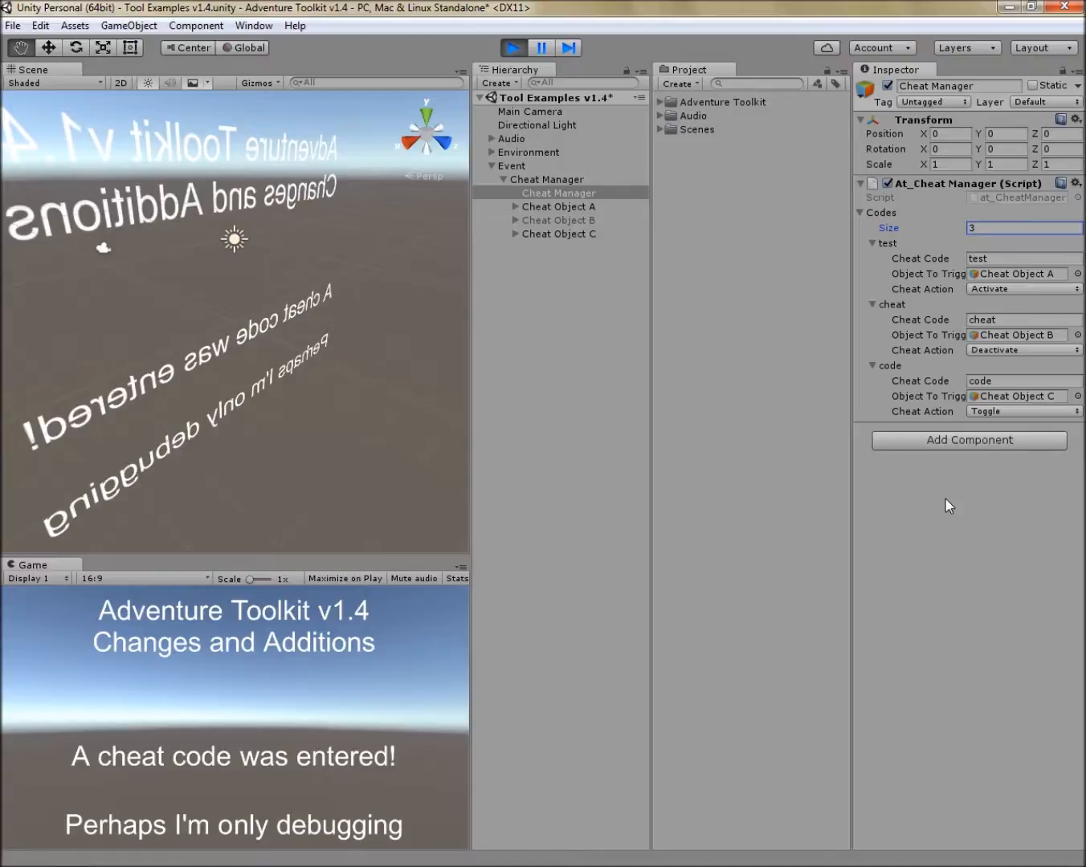
# - Deselect the Cheat Manager and collapse its group and the Event group in the hierarchy
pyautogui.click(506, 314)
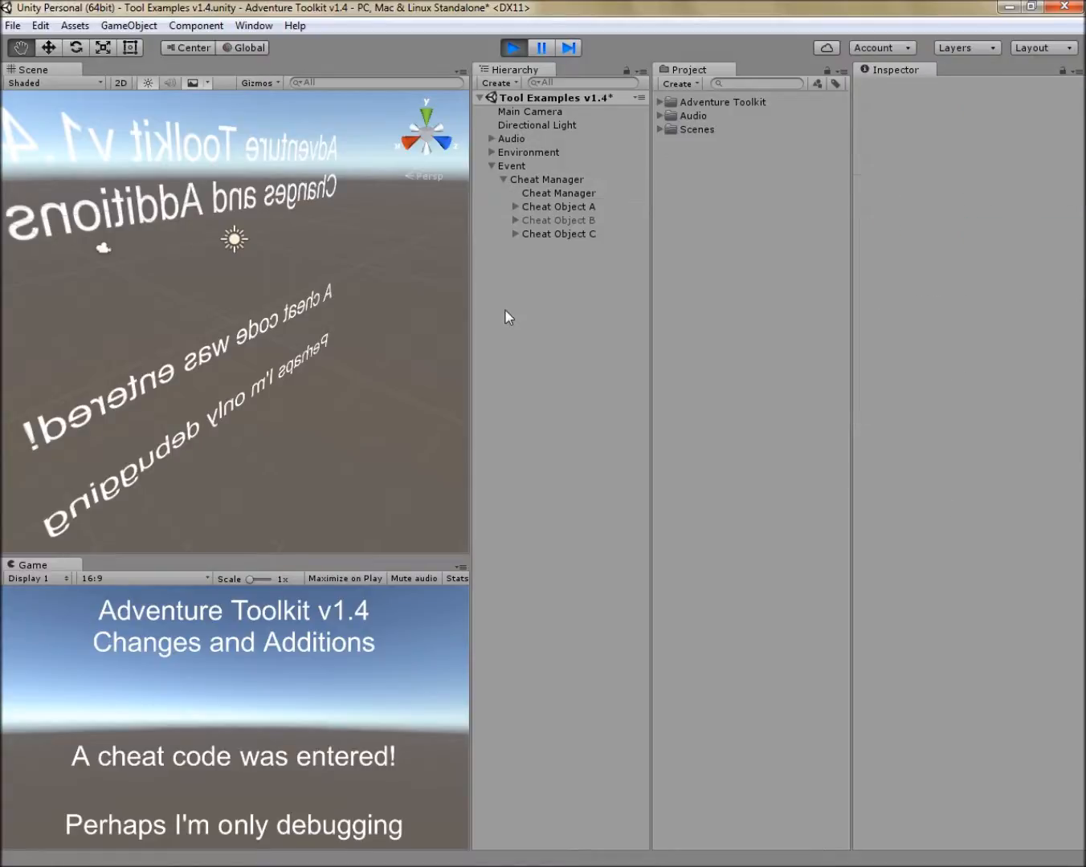
pyautogui.click(503, 179)
pyautogui.click(491, 165)
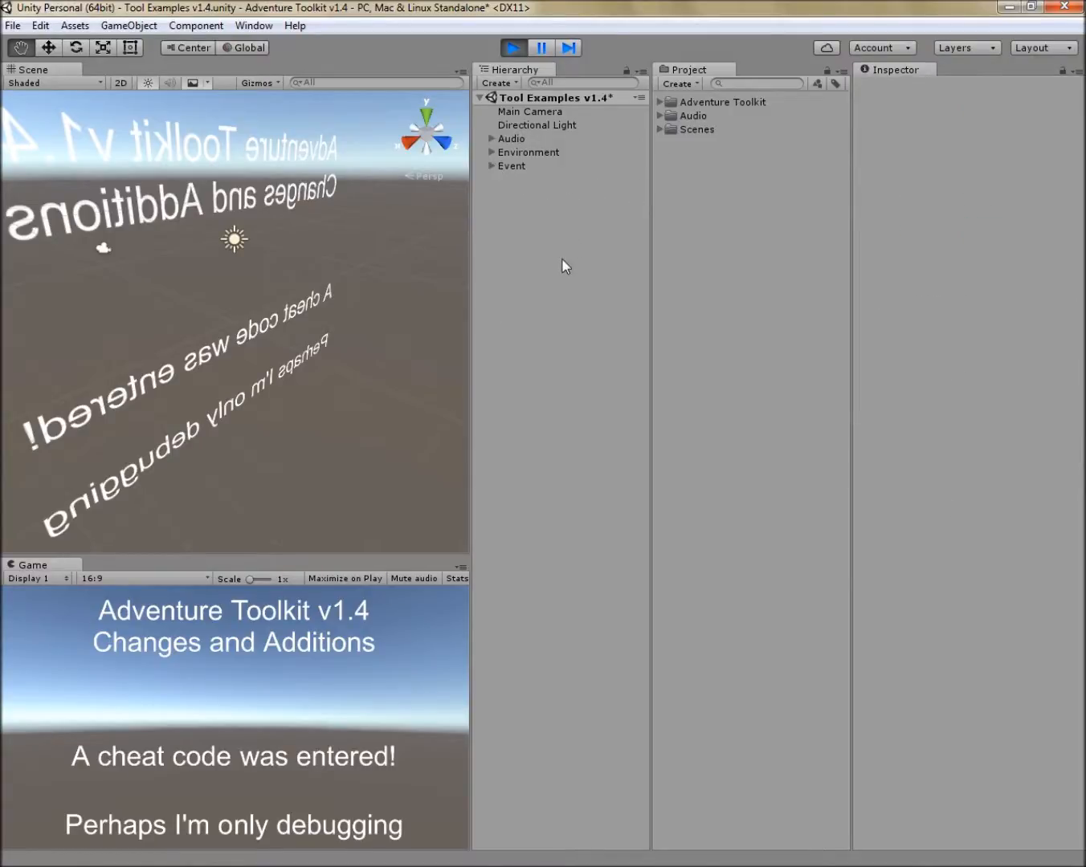